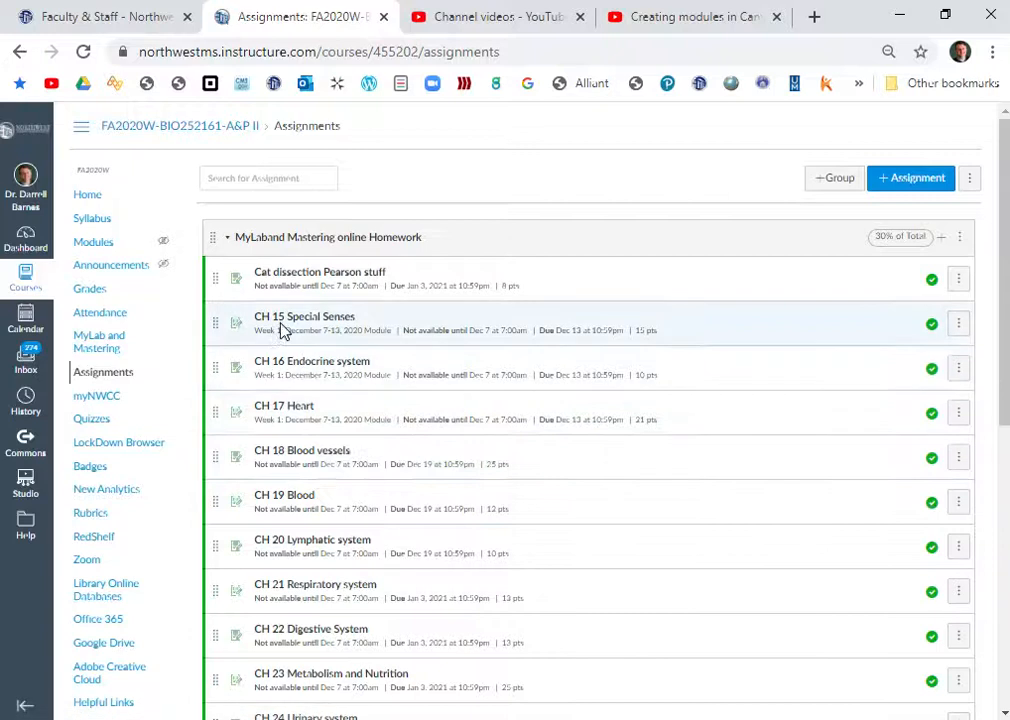
- Review the course's homework assignments and weekly modules, then read the Week 1 assignments page
scroll(281, 331, "down", 5)
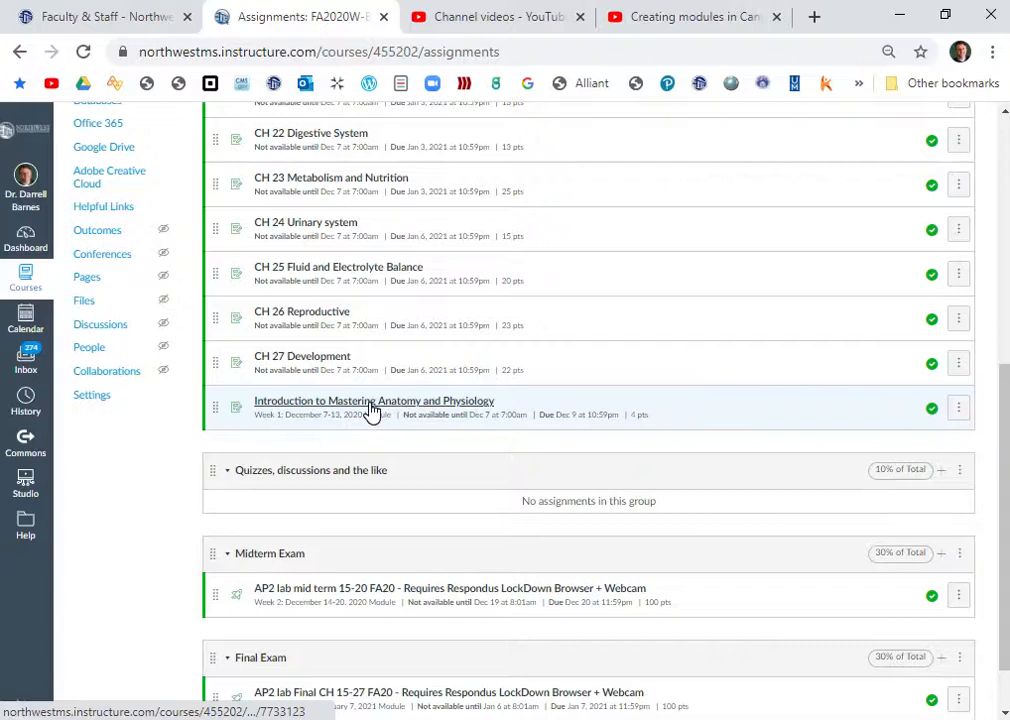
scroll(368, 412, "up", 5)
scroll(368, 412, "up", 1)
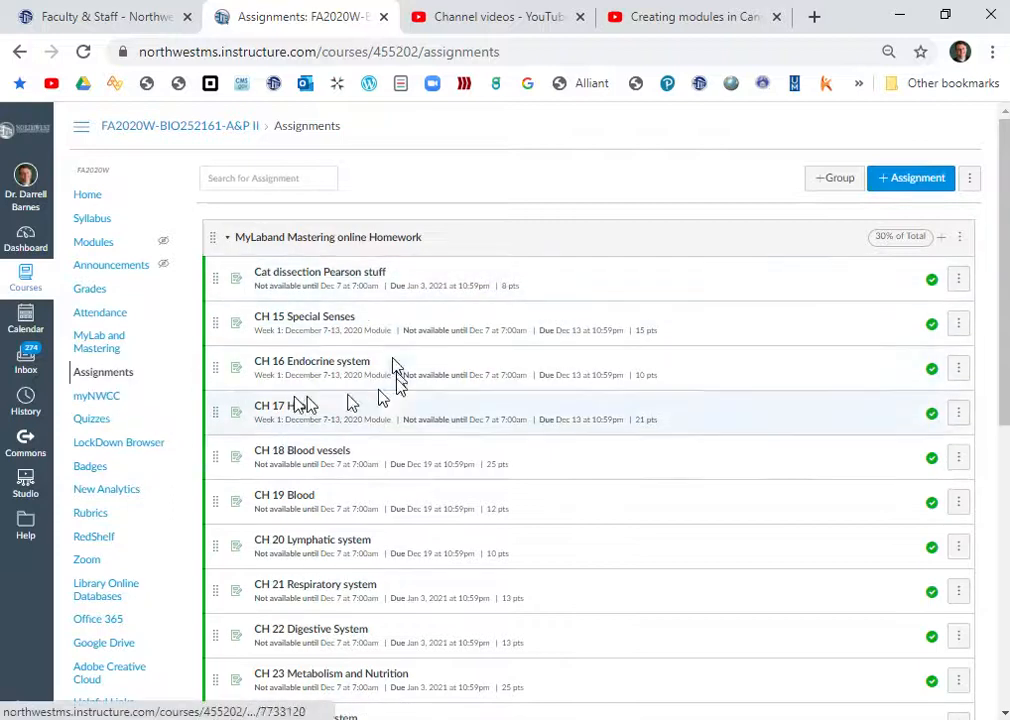
left_click(94, 244)
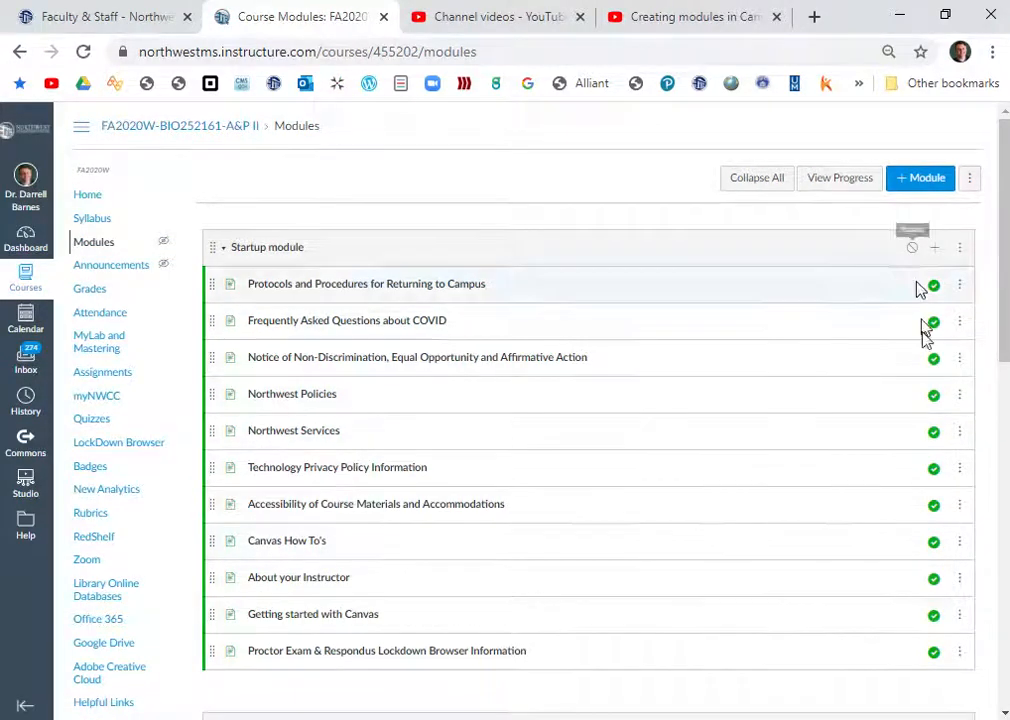
scroll(912, 540, "down", 1)
scroll(910, 550, "down", 3)
scroll(820, 550, "down", 2)
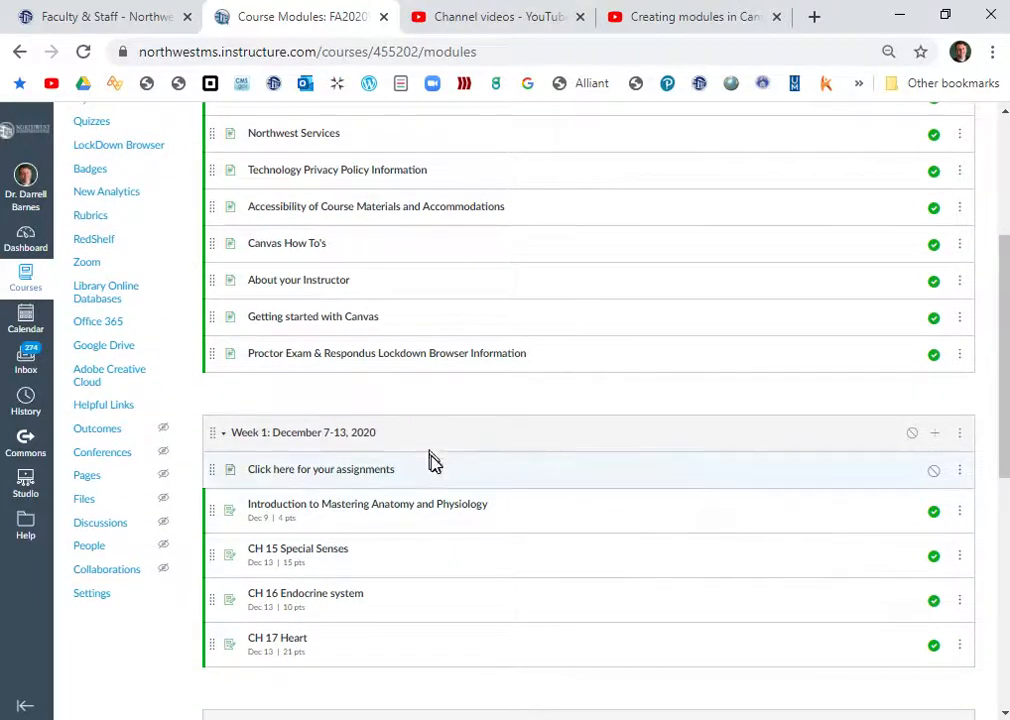
scroll(437, 480, "down", 1)
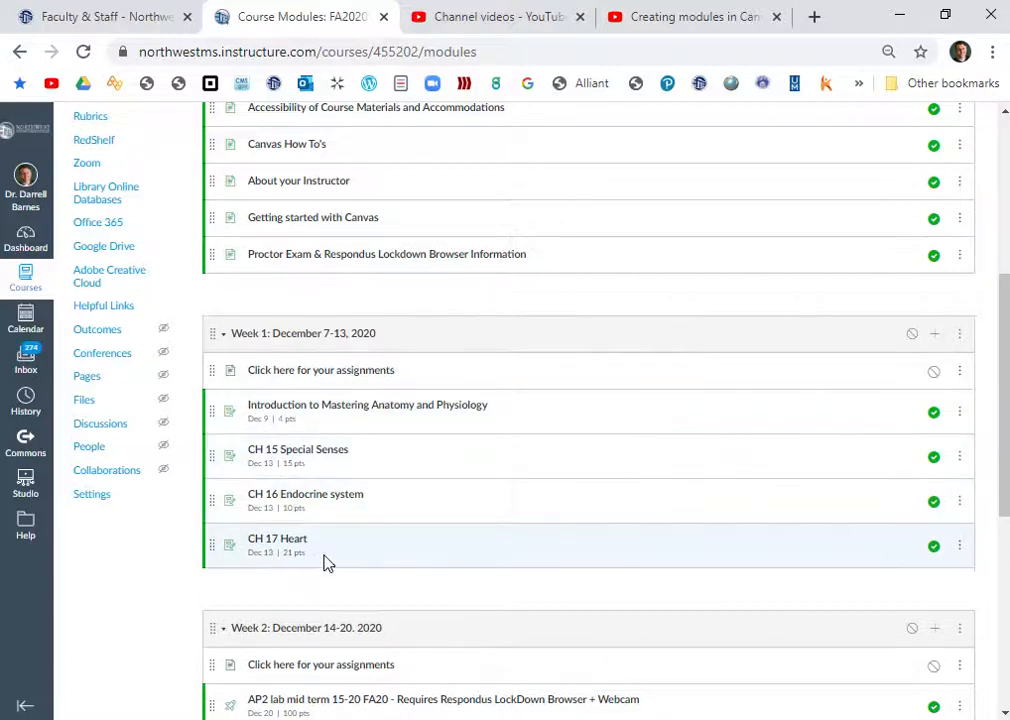
left_click(355, 380)
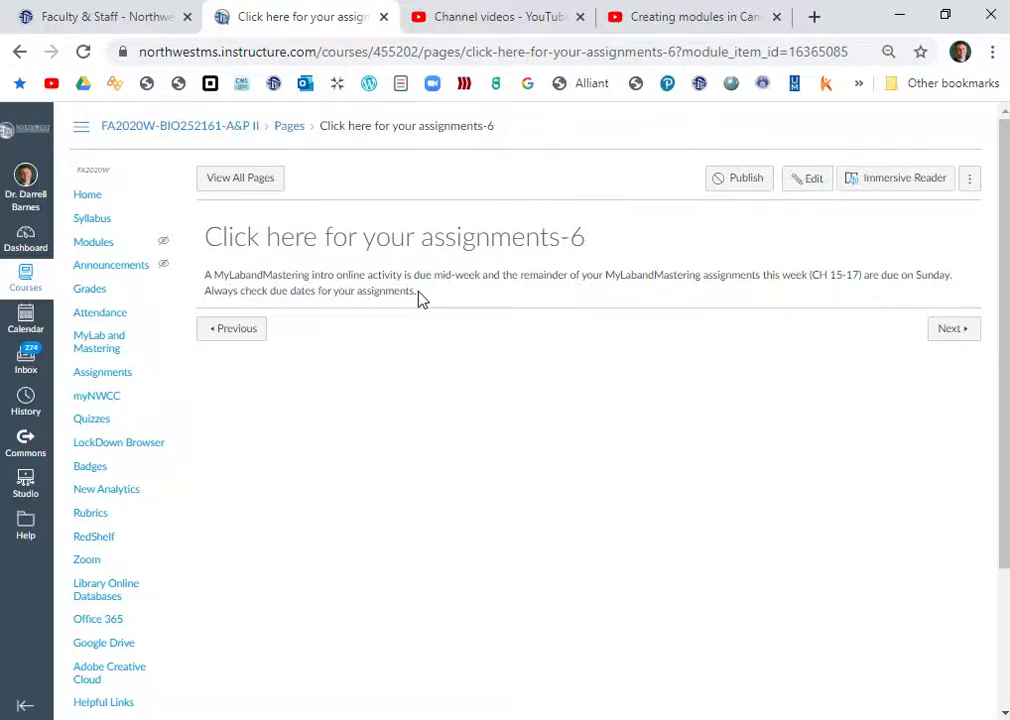
- Open the "Click here for your assignments" page of the Week 2 module for editing
left_click(94, 248)
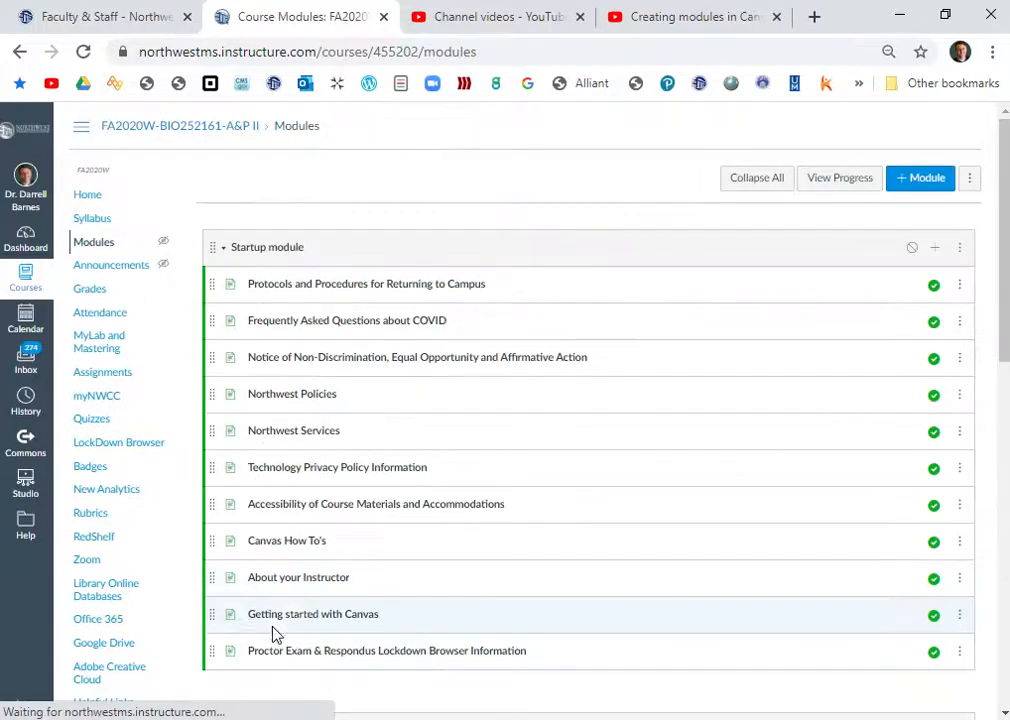
scroll(331, 600, "down", 2)
scroll(331, 591, "down", 3)
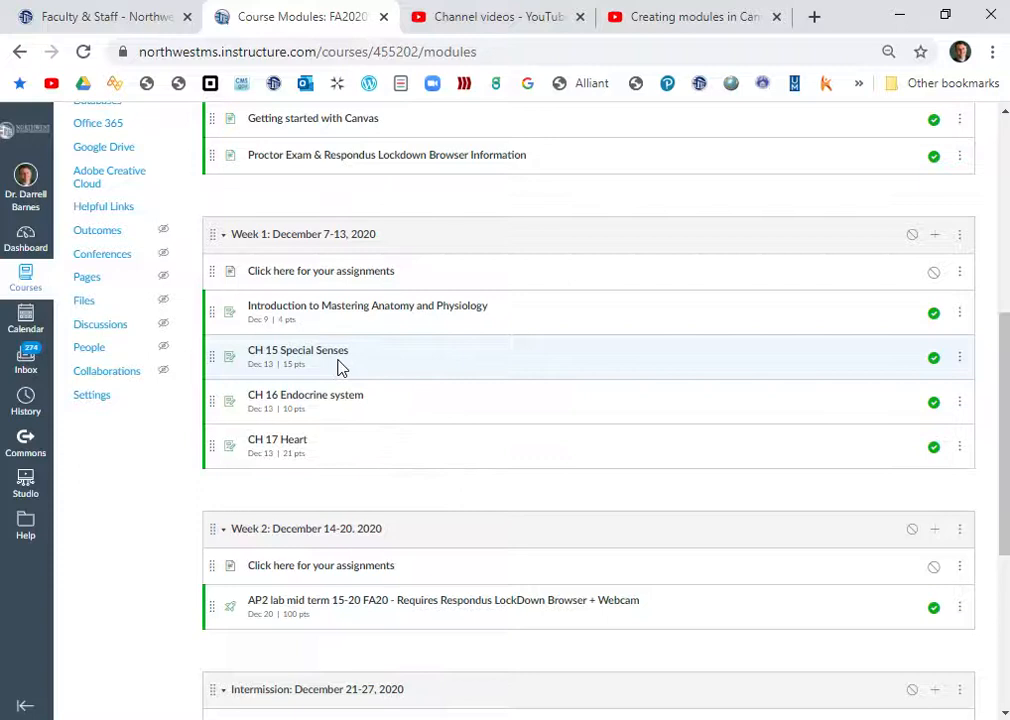
scroll(338, 368, "down", 1)
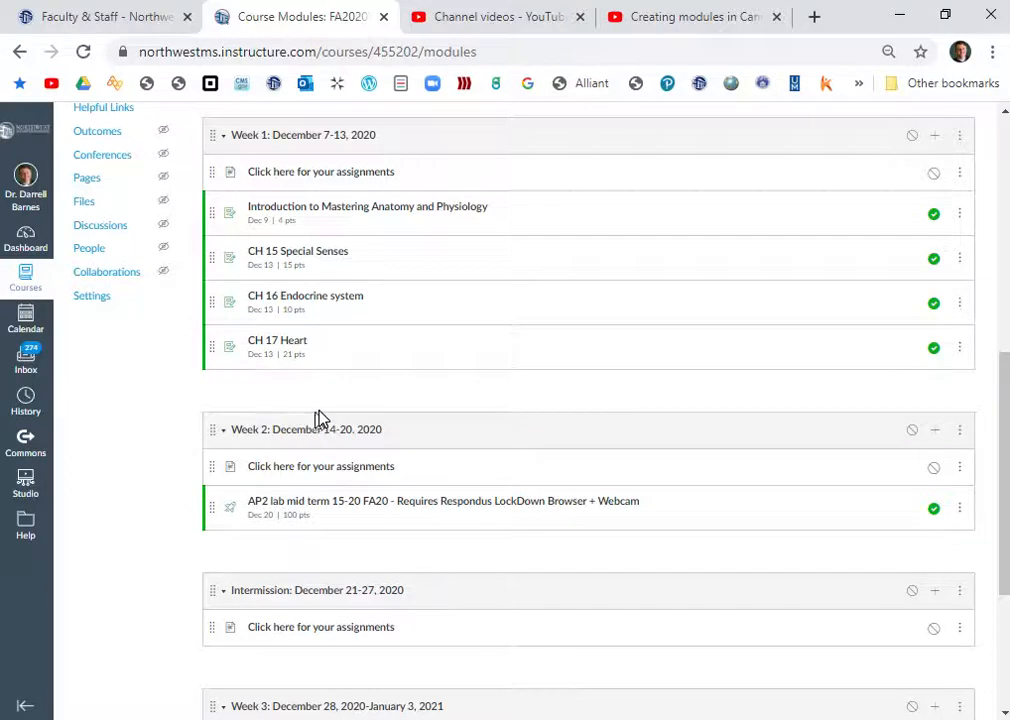
left_click(318, 476)
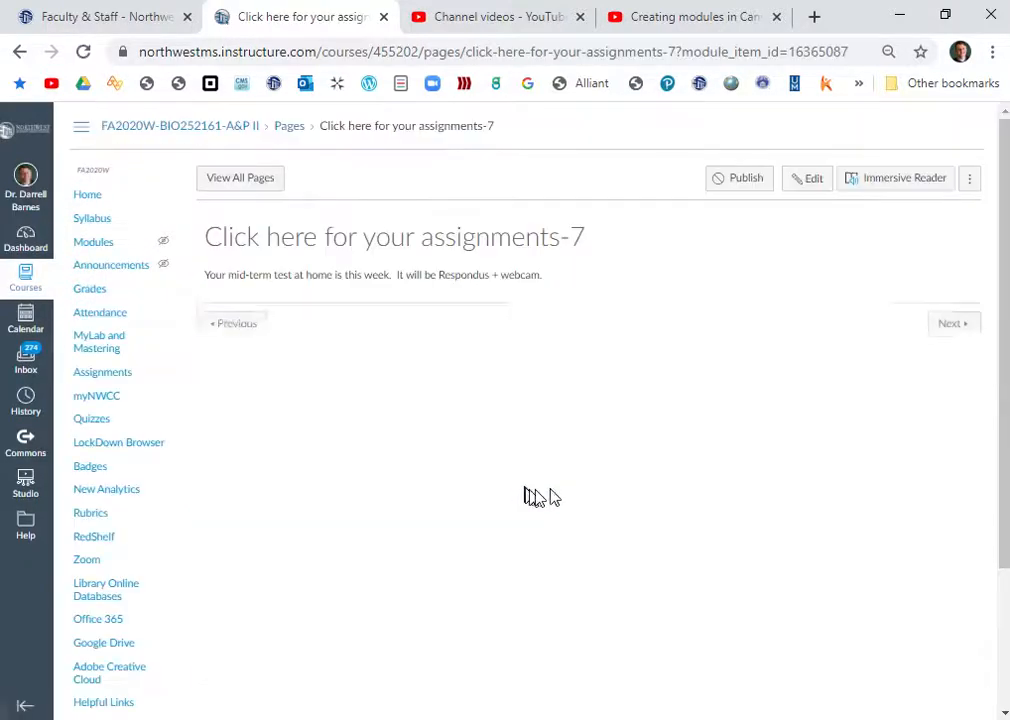
left_click(808, 180)
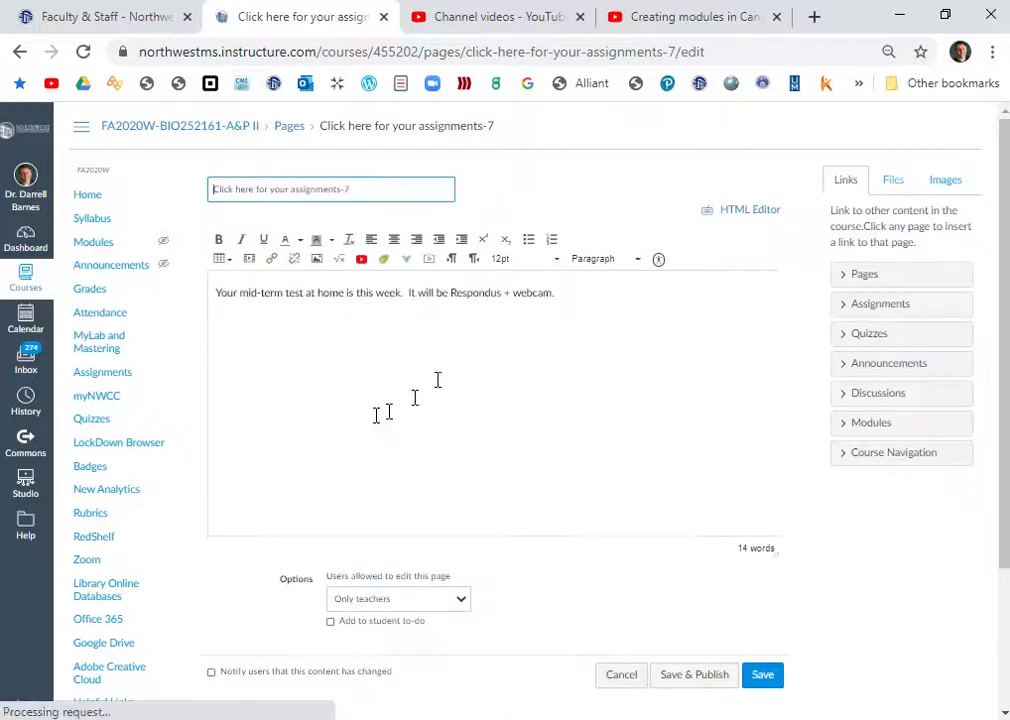
- Paste the MyLabandMastering due-date text from Week 1 above the mid-term note and capitalize its first word as "Your"
left_click(228, 295)
left_click(226, 292)
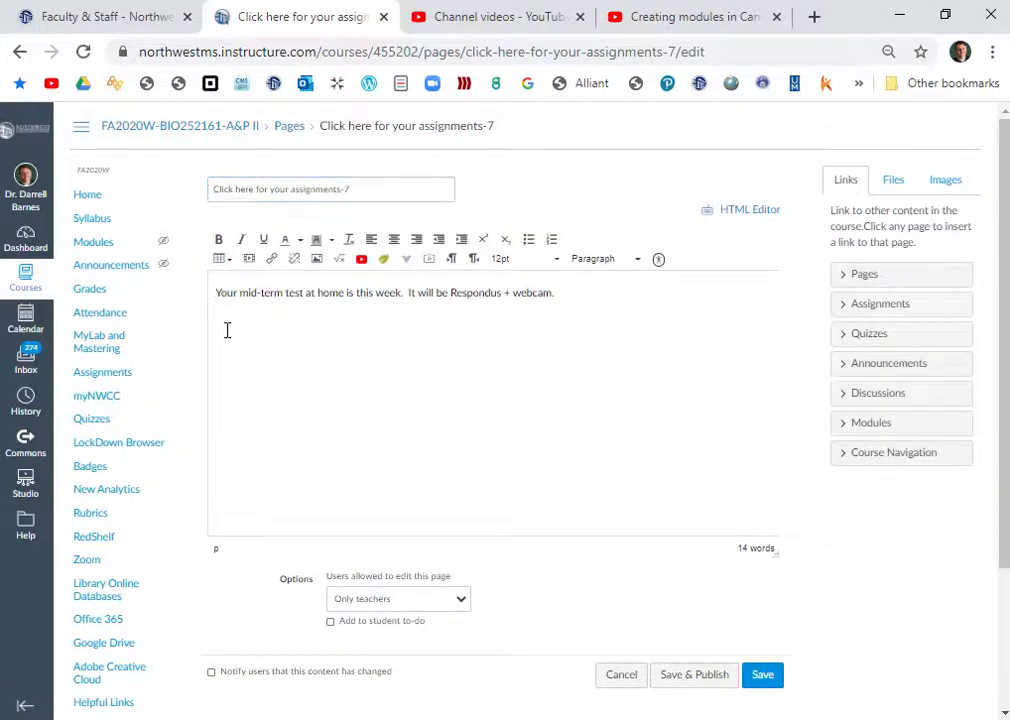
key("Return")
key("Return")
key("Return")
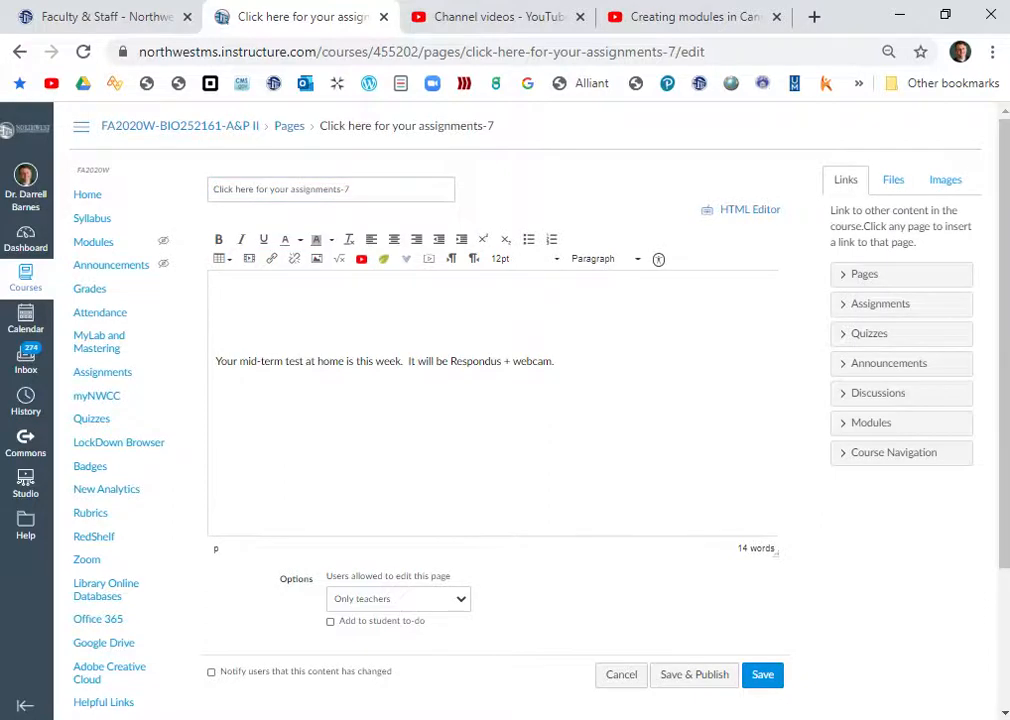
right_click(226, 294)
left_click(282, 445)
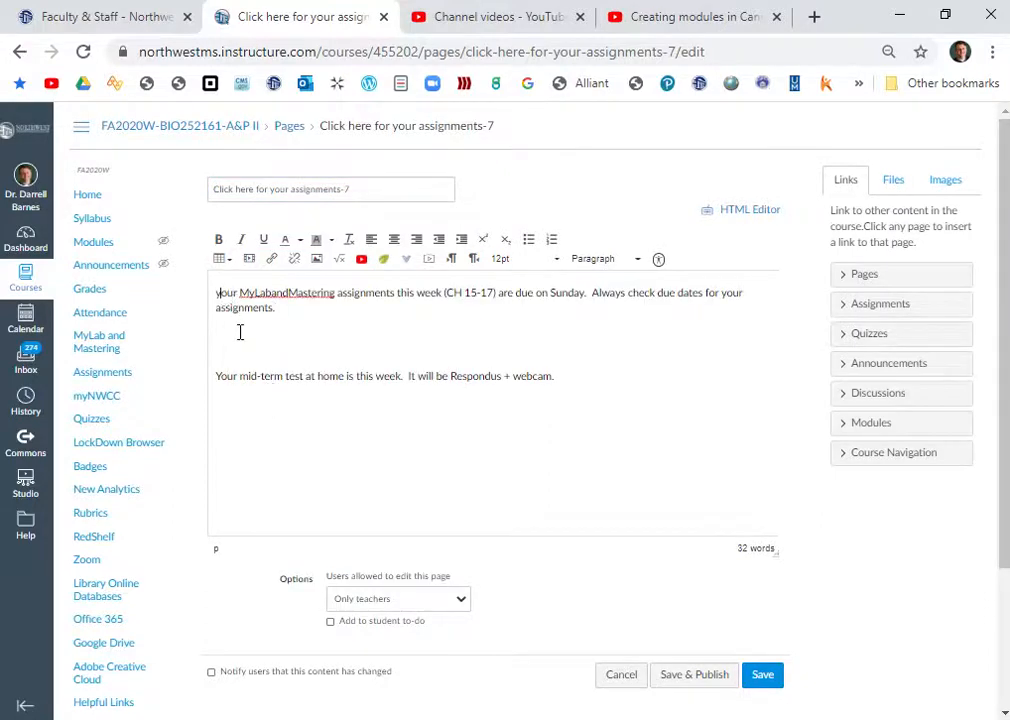
key("Delete")
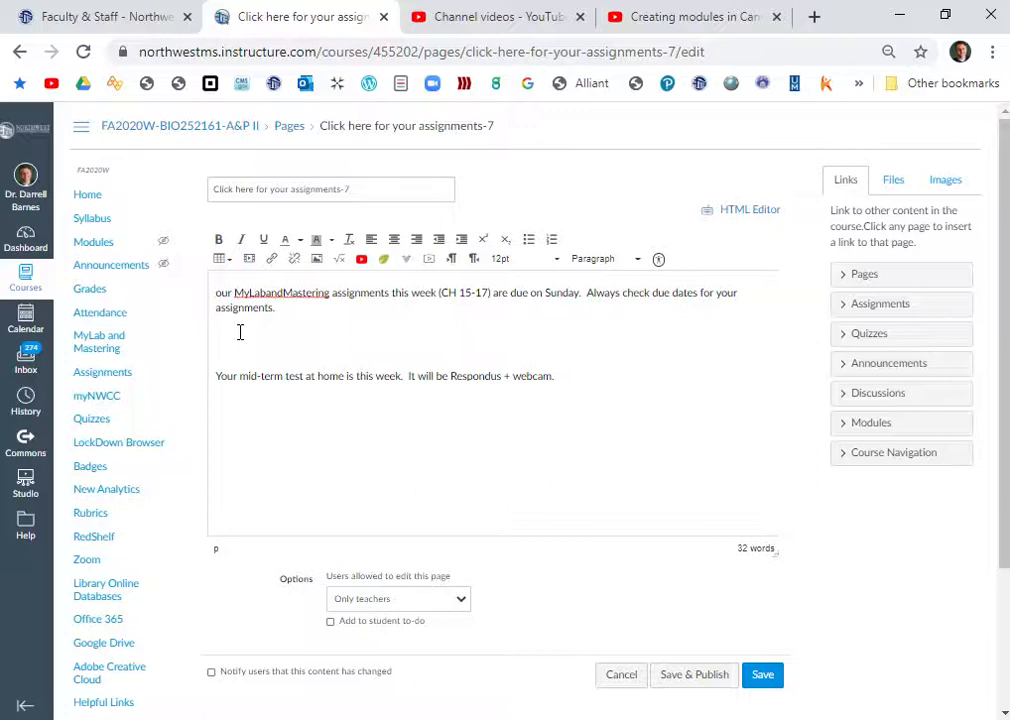
type("Y")
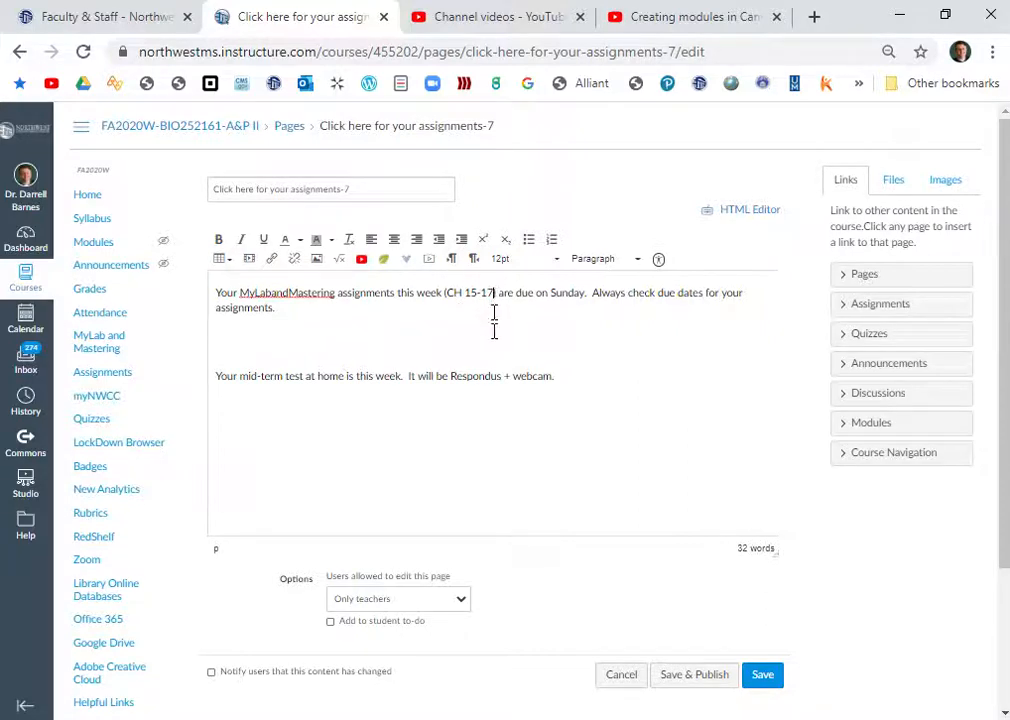
- Change the chapter range in the MyLabandMastering sentence to CH 18-20
key("BackSpace")
key("BackSpace")
key("BackSpace")
key("BackSpace")
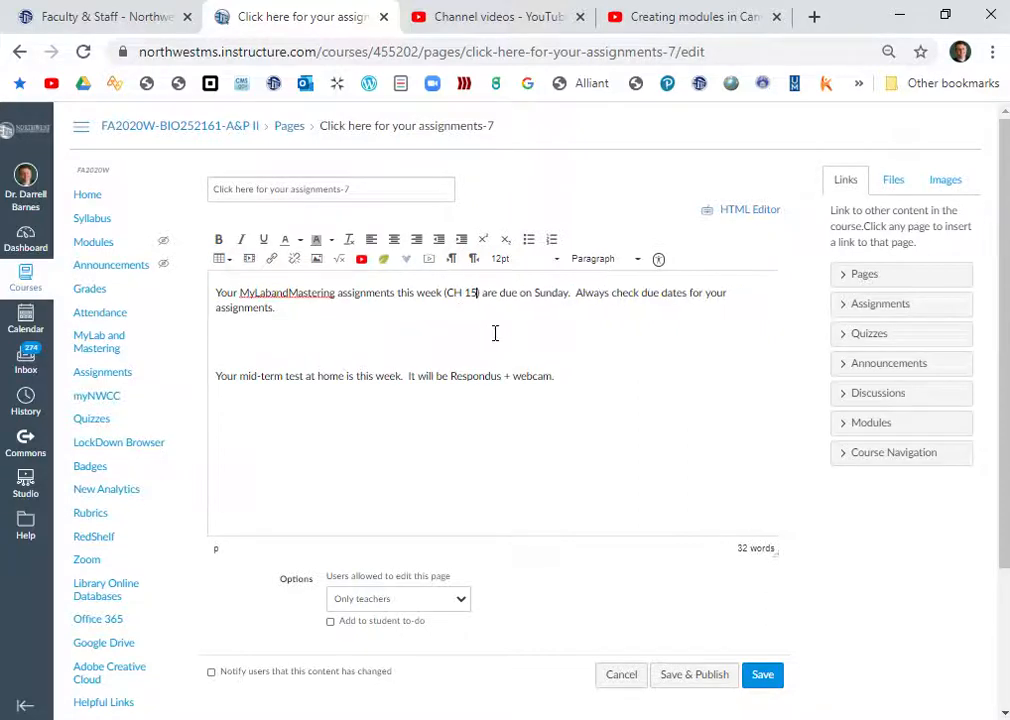
type("8-20")
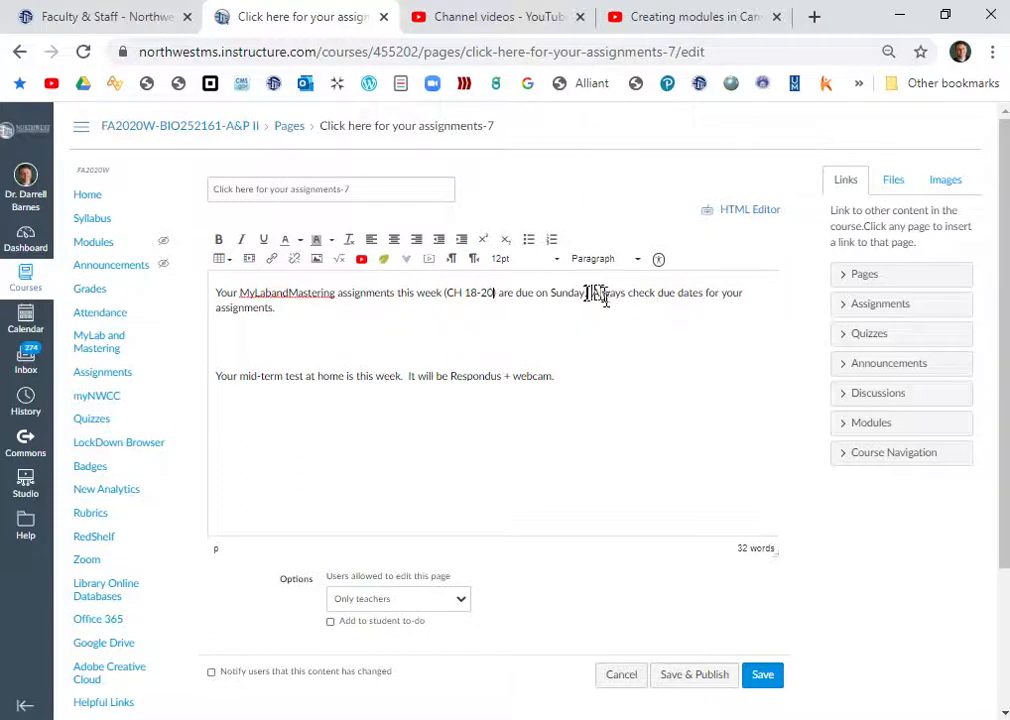
- Change the due day of the MyLabandMastering assignments to Saturday and highlight that word in yellow
key("BackSpace")
key("BackSpace")
key("BackSpace")
key("BackSpace")
key("BackSpace")
type("atru")
key("BackSpace")
key("BackSpace")
type("urday")
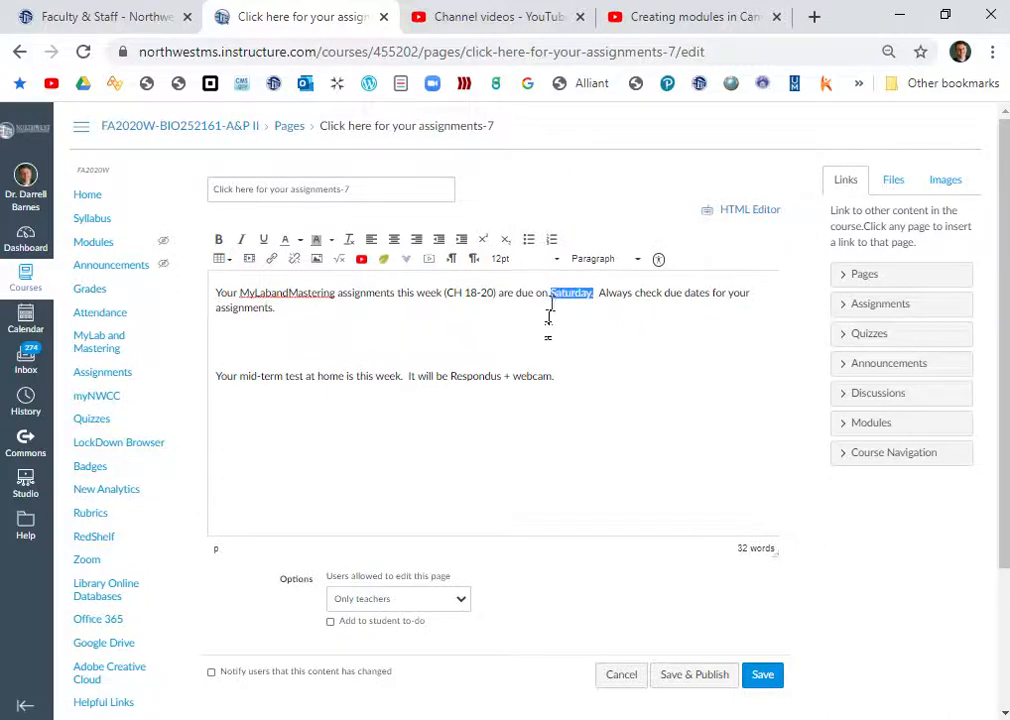
left_click(331, 248)
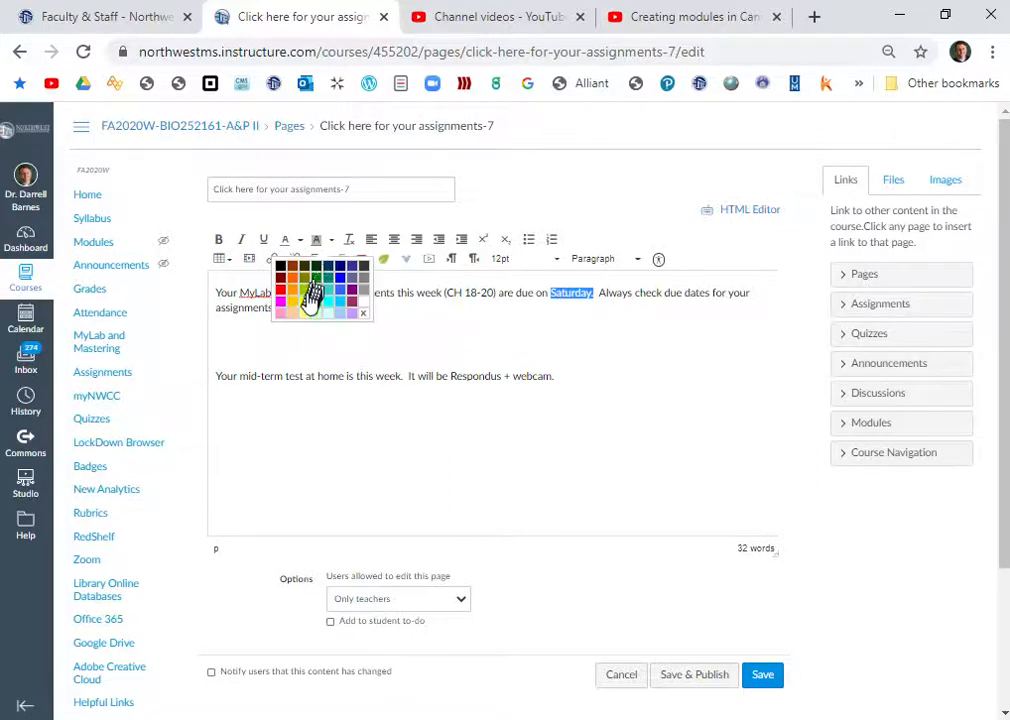
left_click(311, 291)
- Add "It will be due on Sunday." to the end of the mid-term note and save the page
left_click(451, 338)
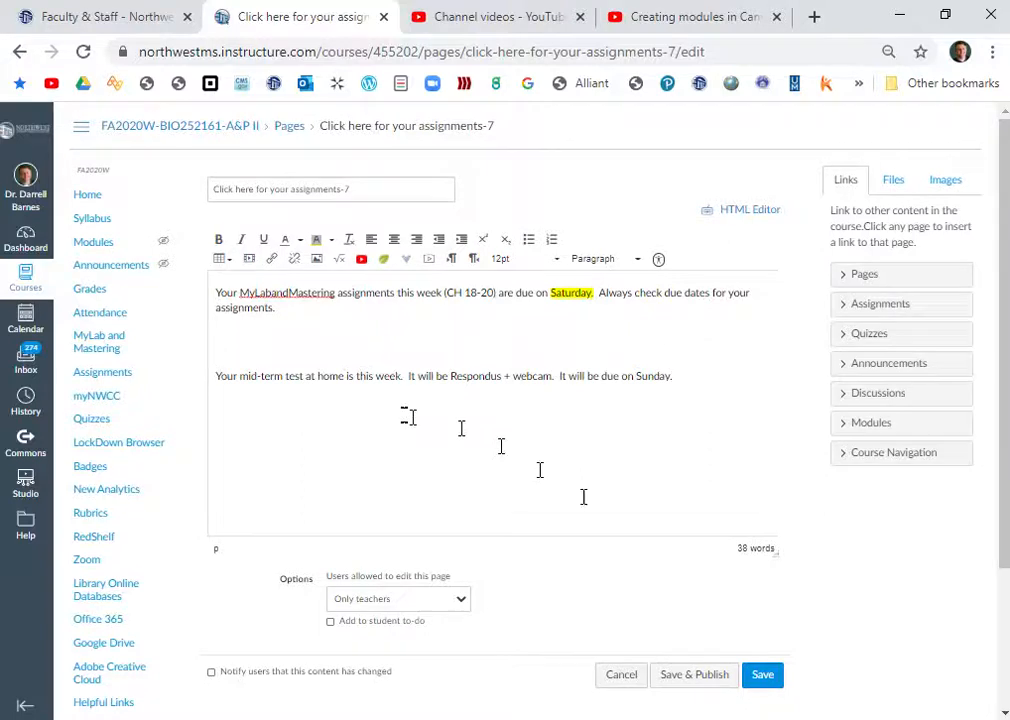
left_click(763, 676)
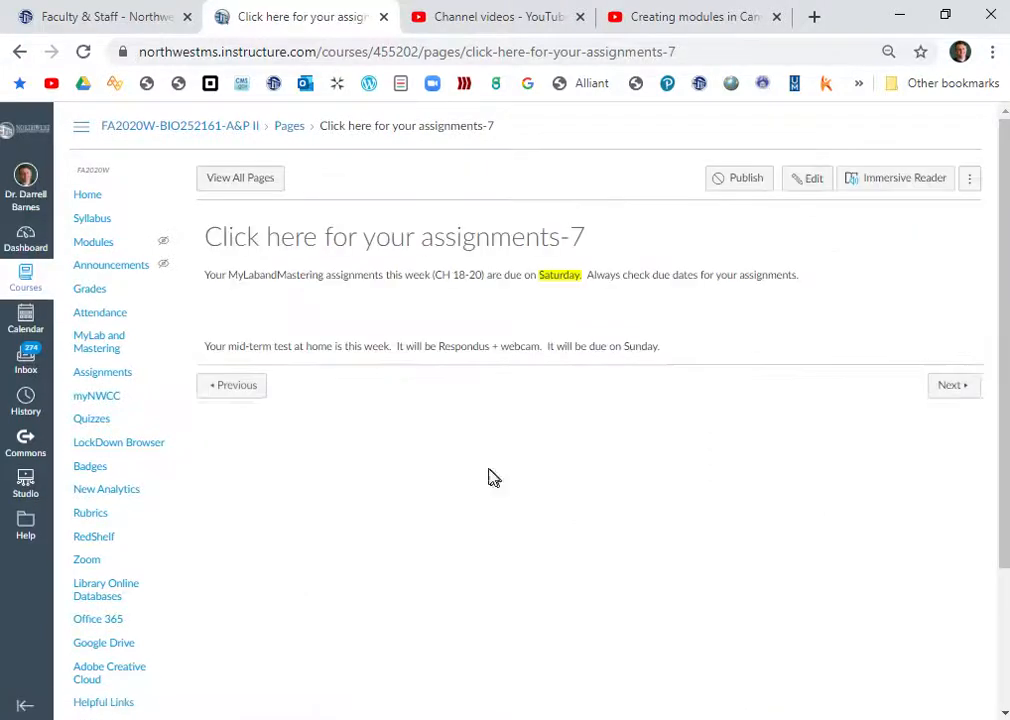
- Return to the modules list and open the Week 2 assignments page to check the saved text
left_click(94, 243)
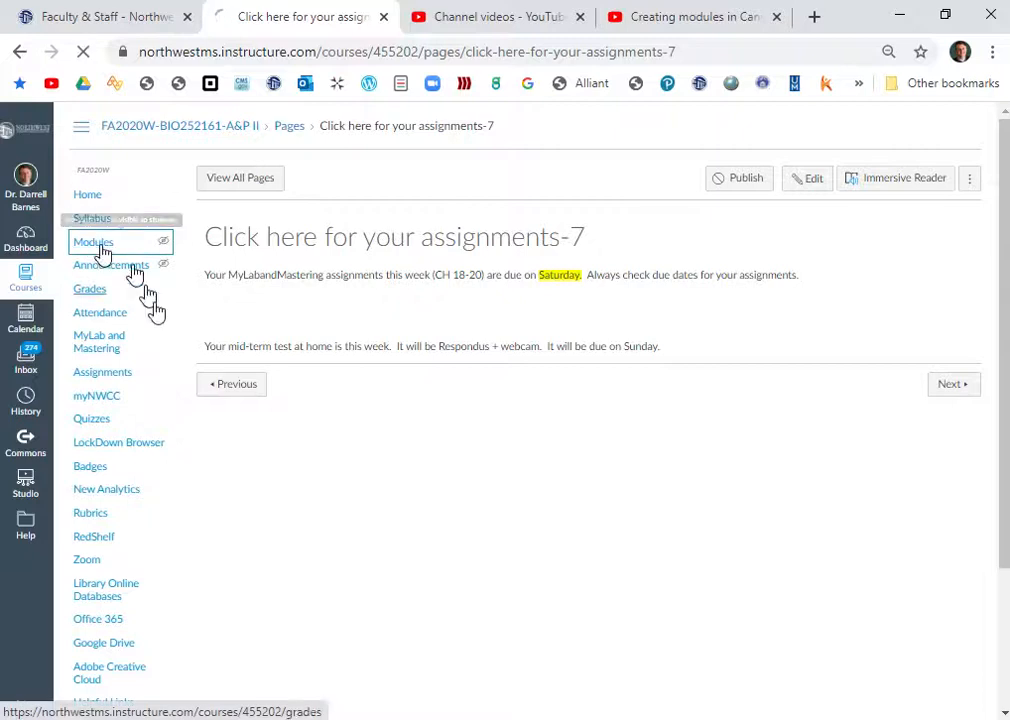
scroll(458, 546, "down", 6)
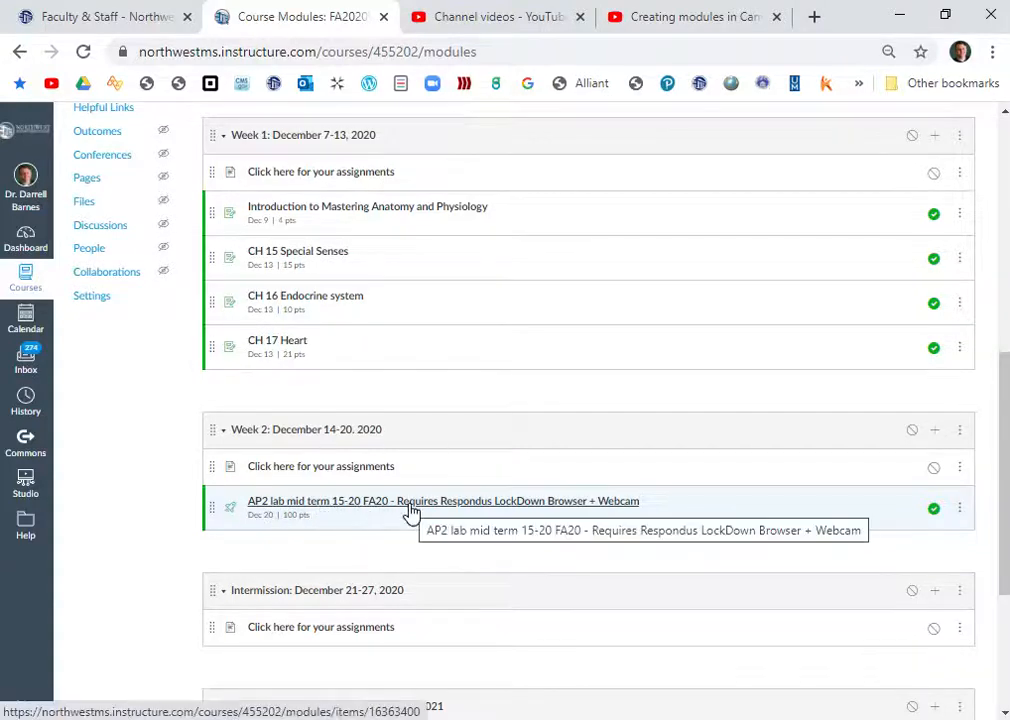
left_click(322, 468)
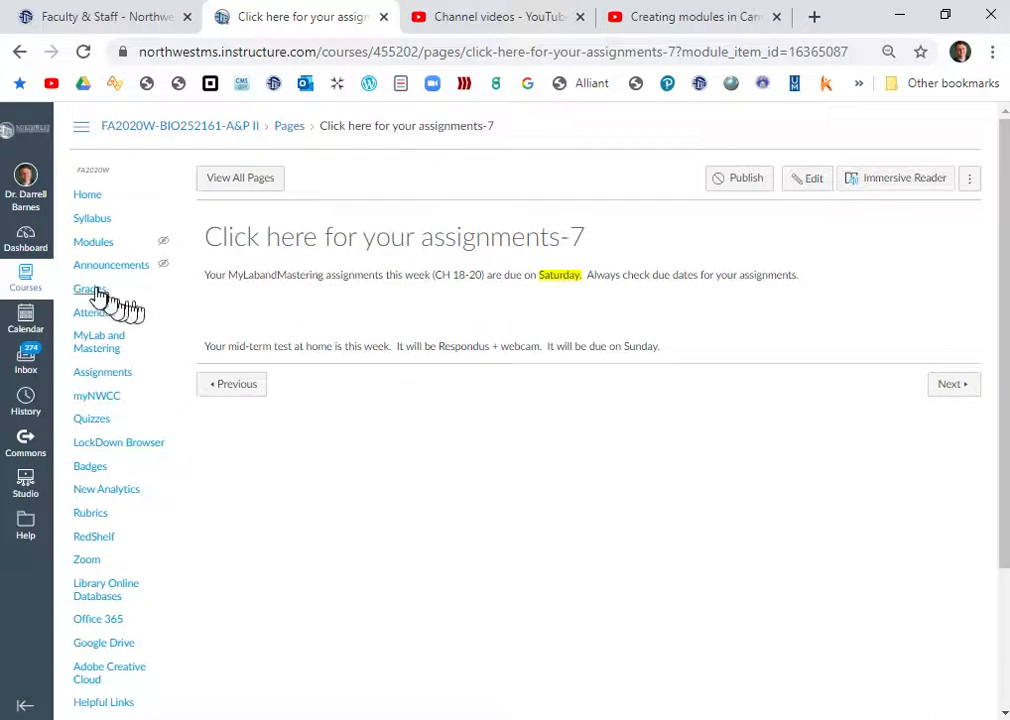
- Add the CH 18 Blood vessels assignment to the Week 2 module
left_click(90, 244)
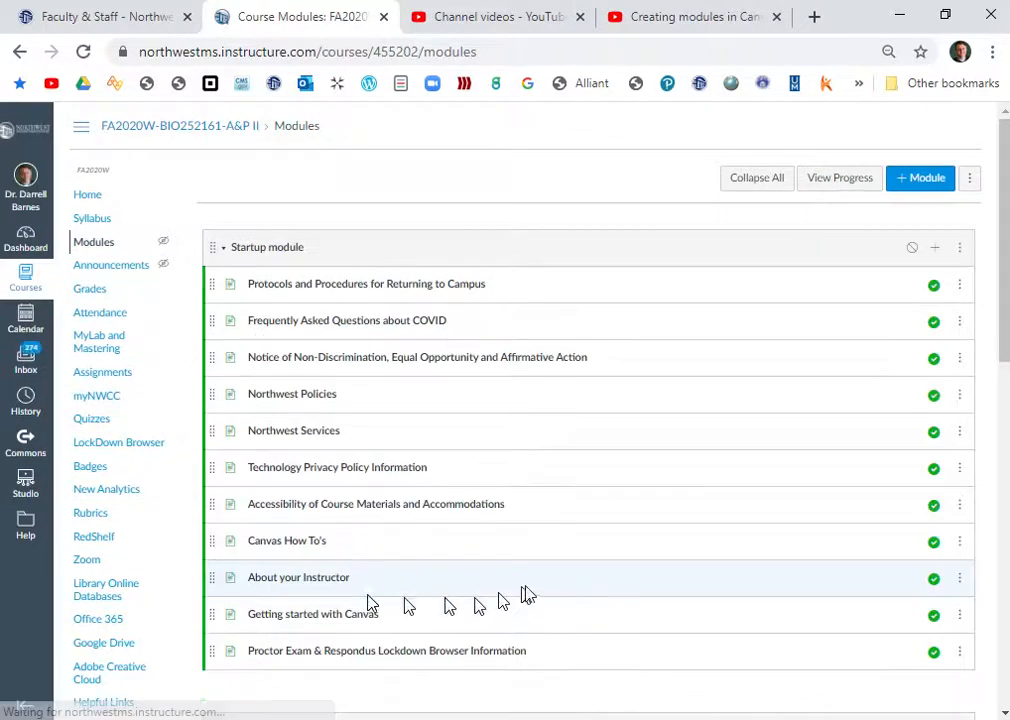
scroll(561, 582, "down", 5)
scroll(561, 582, "down", 2)
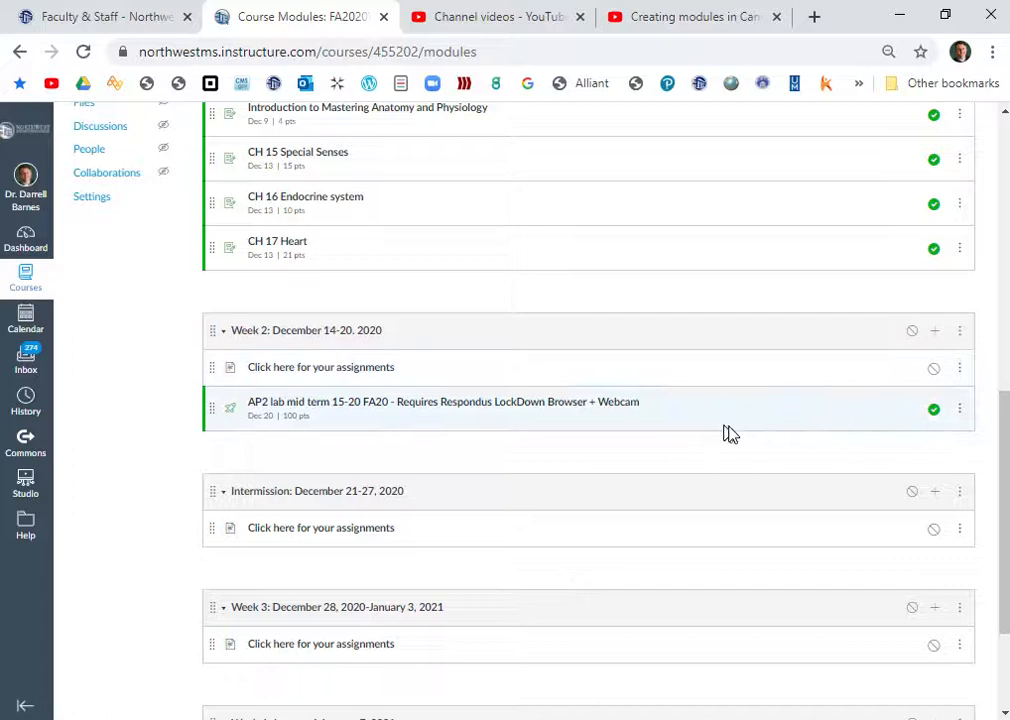
left_click(934, 337)
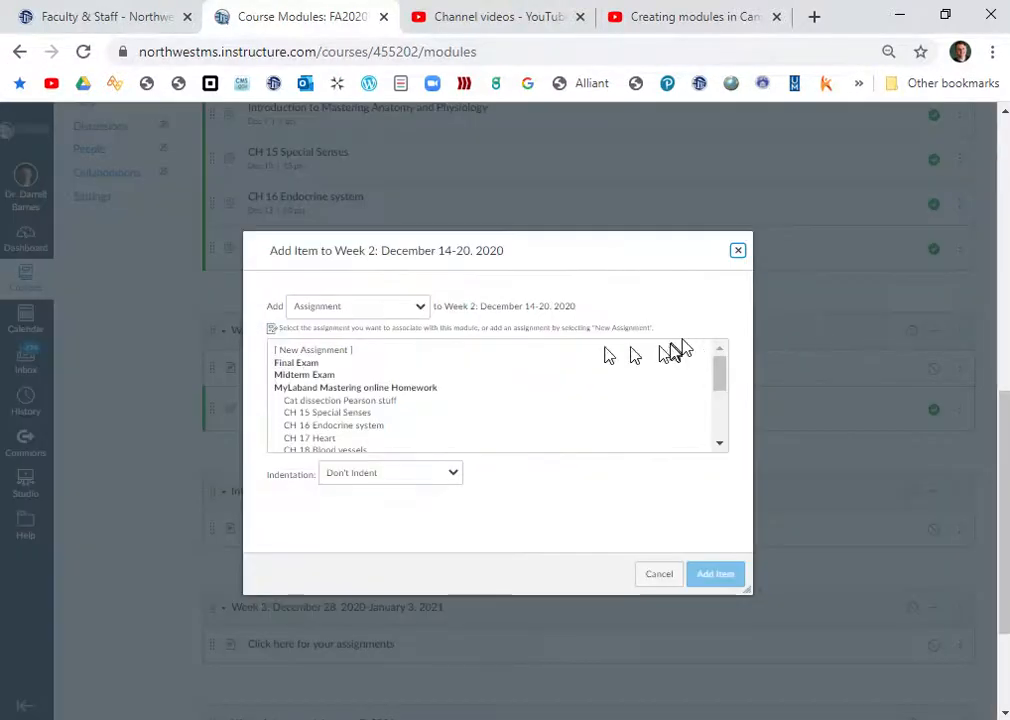
scroll(338, 408, "down", 3)
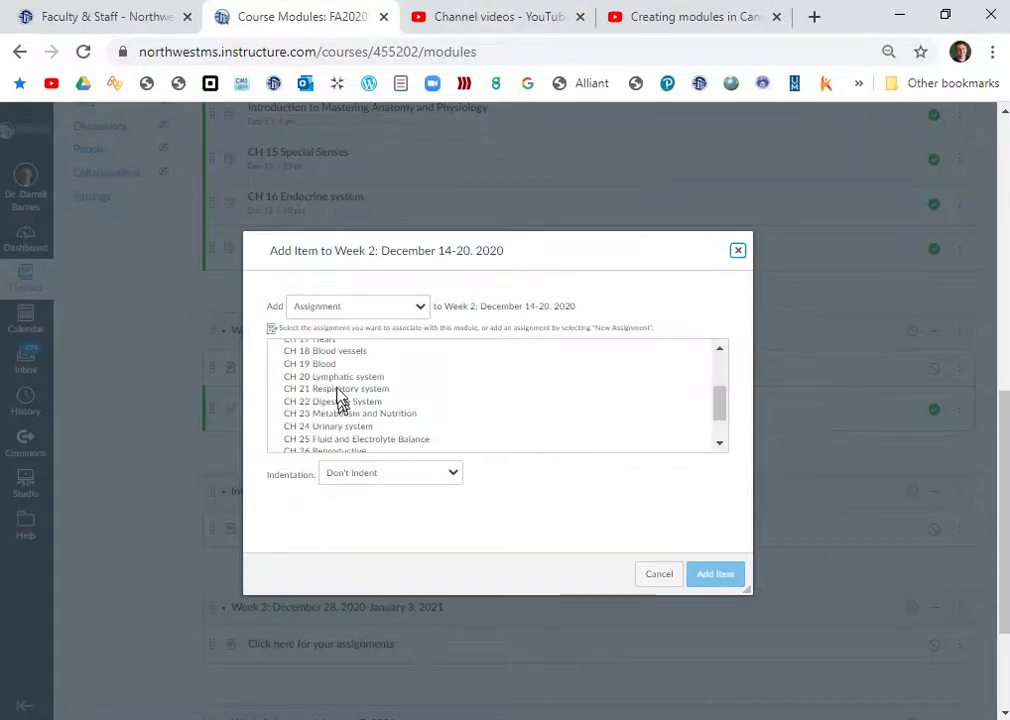
left_click(332, 352)
left_click(716, 574)
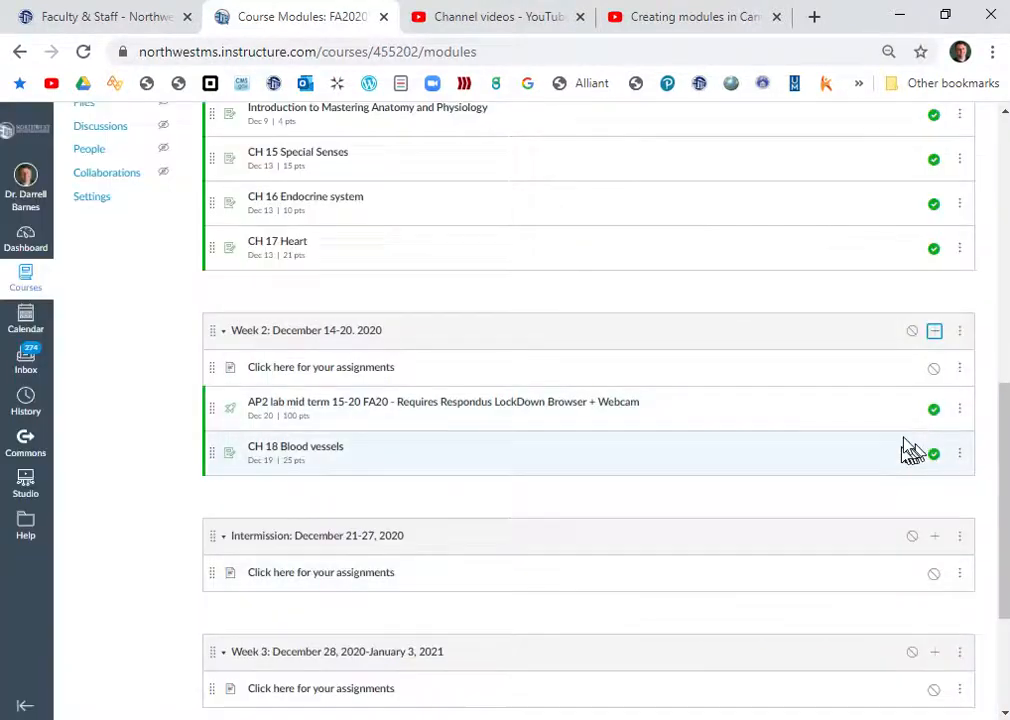
- Add the CH 19 Blood and CH 20 Lymphatic system assignments to the Week 2 module
left_click(935, 335)
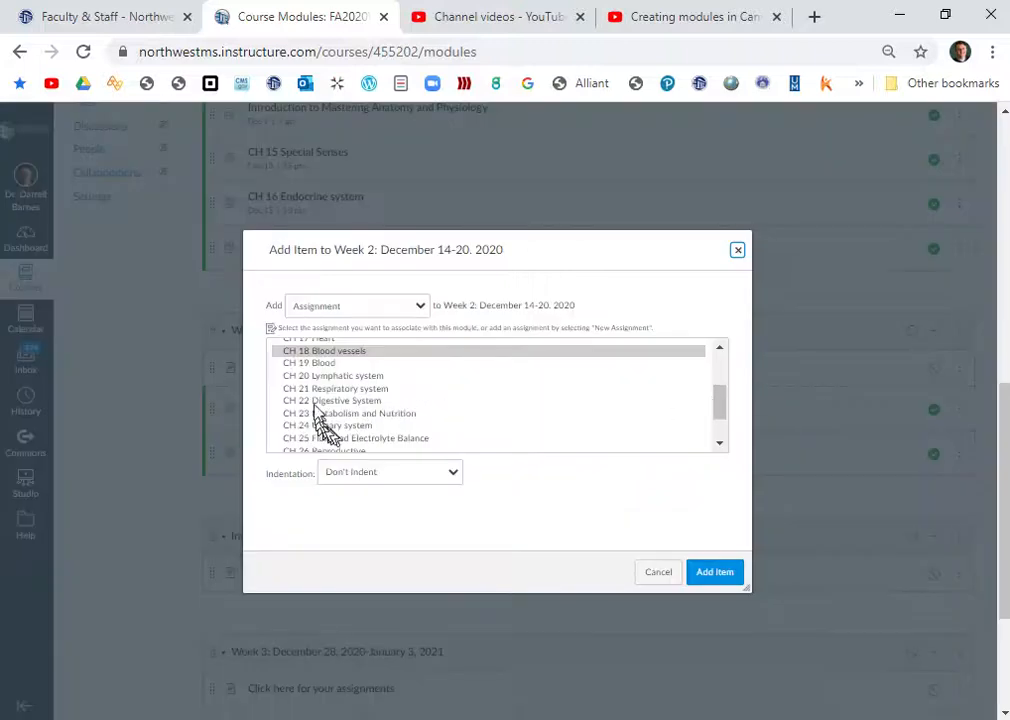
left_click(318, 364)
left_click(714, 573)
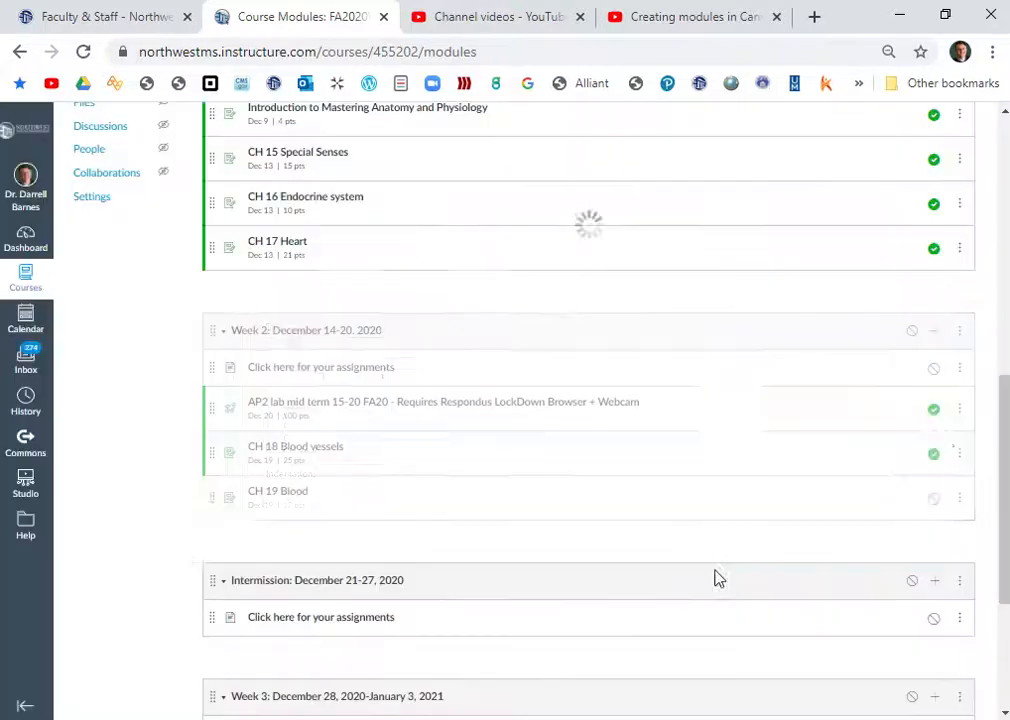
left_click(934, 331)
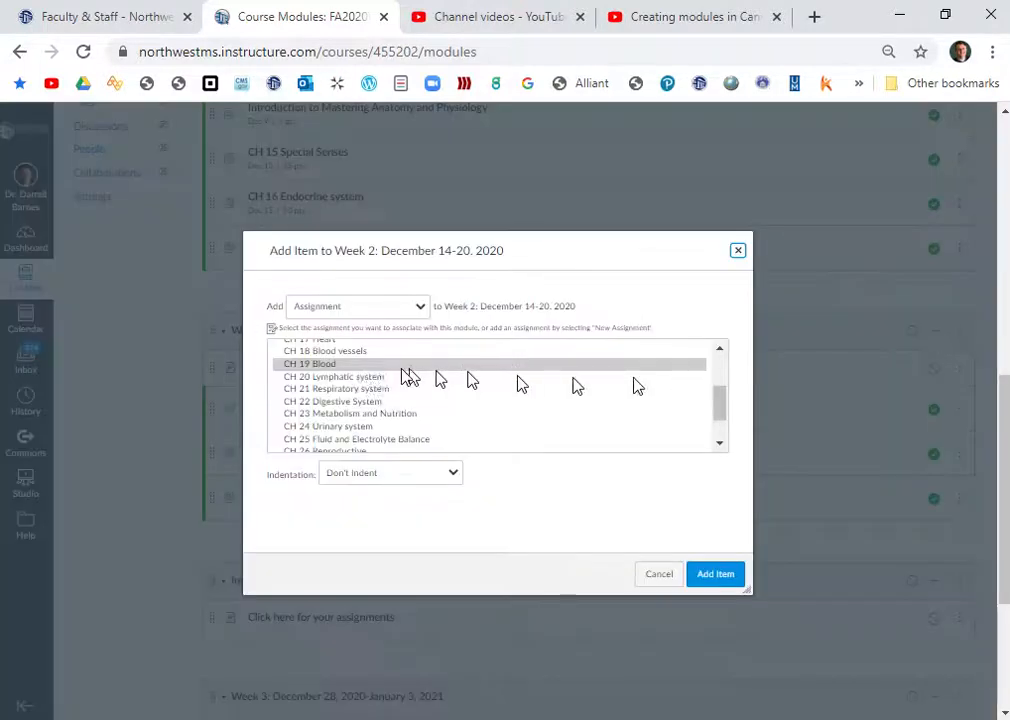
left_click(345, 377)
left_click(701, 576)
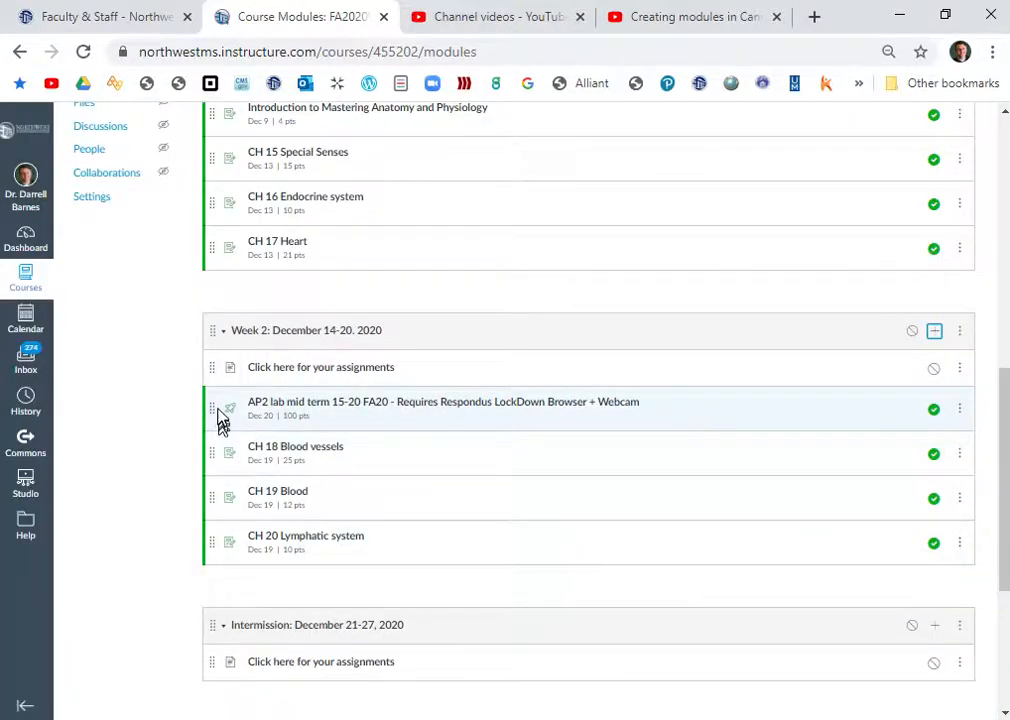
- Move the AP2 lab mid term below CH 20 Lymphatic system, at the end of the Week 2 module
left_click_drag(207, 409, 205, 541)
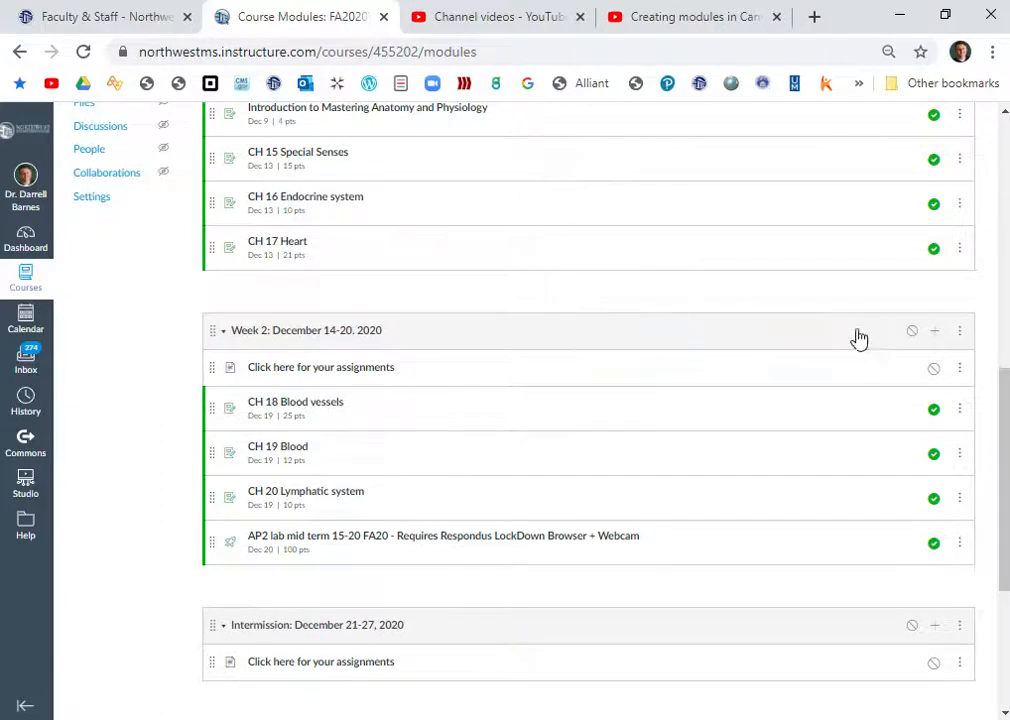
- Look over the course modules and view the Week 2 assignments page again against the module's items
scroll(143, 352, "up", 3)
scroll(143, 352, "up", 4)
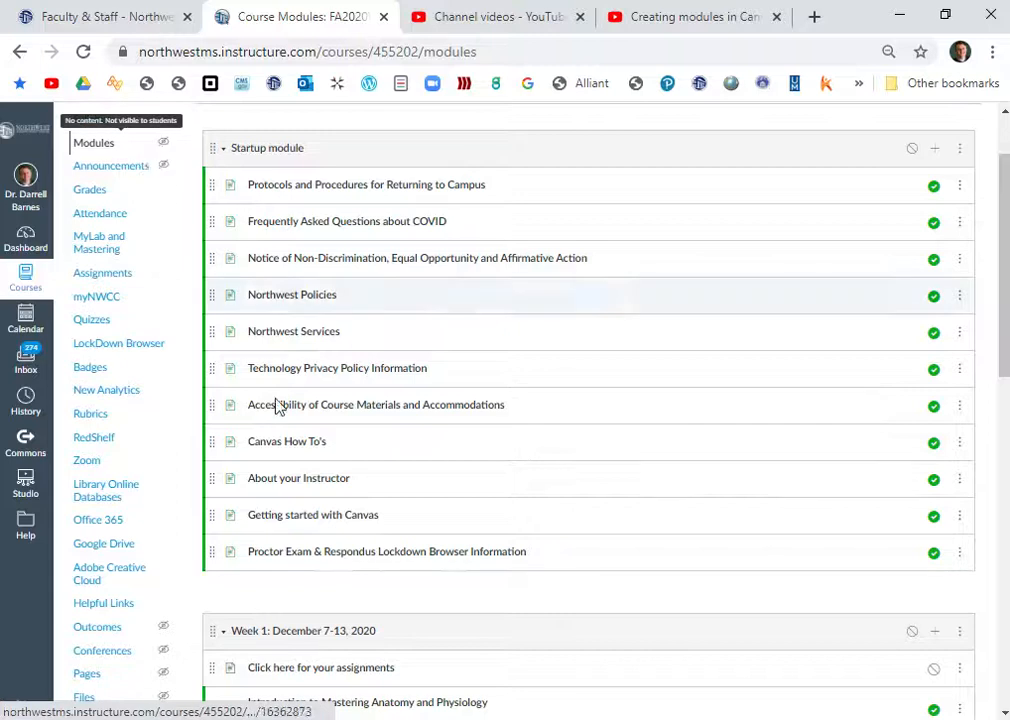
scroll(446, 487, "down", 6)
scroll(446, 489, "down", 2)
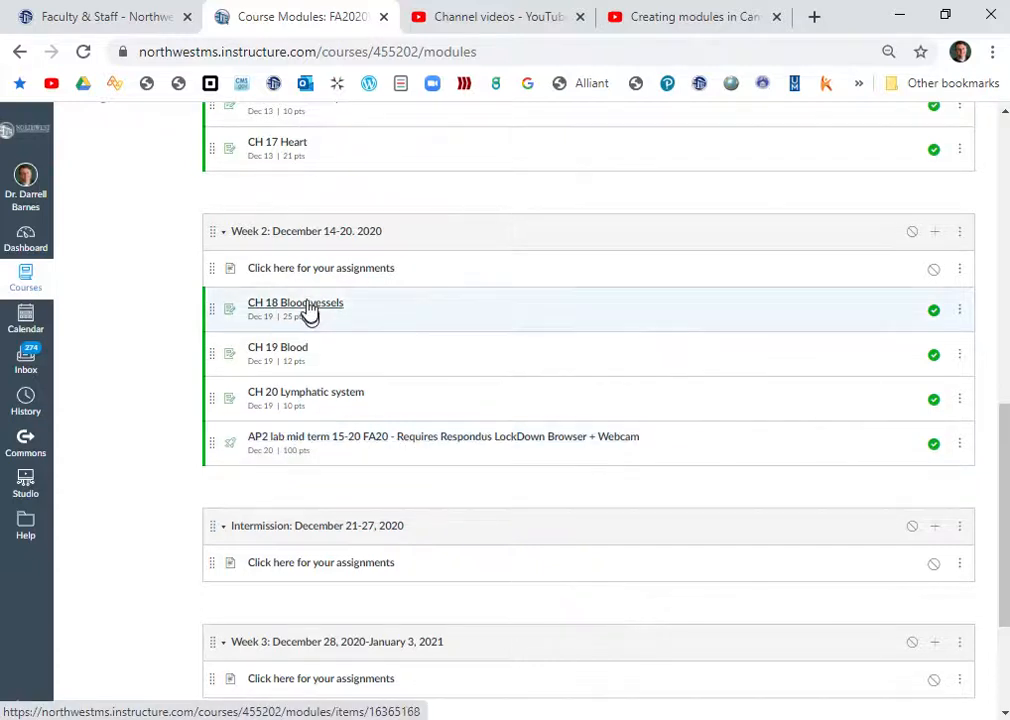
left_click(307, 270)
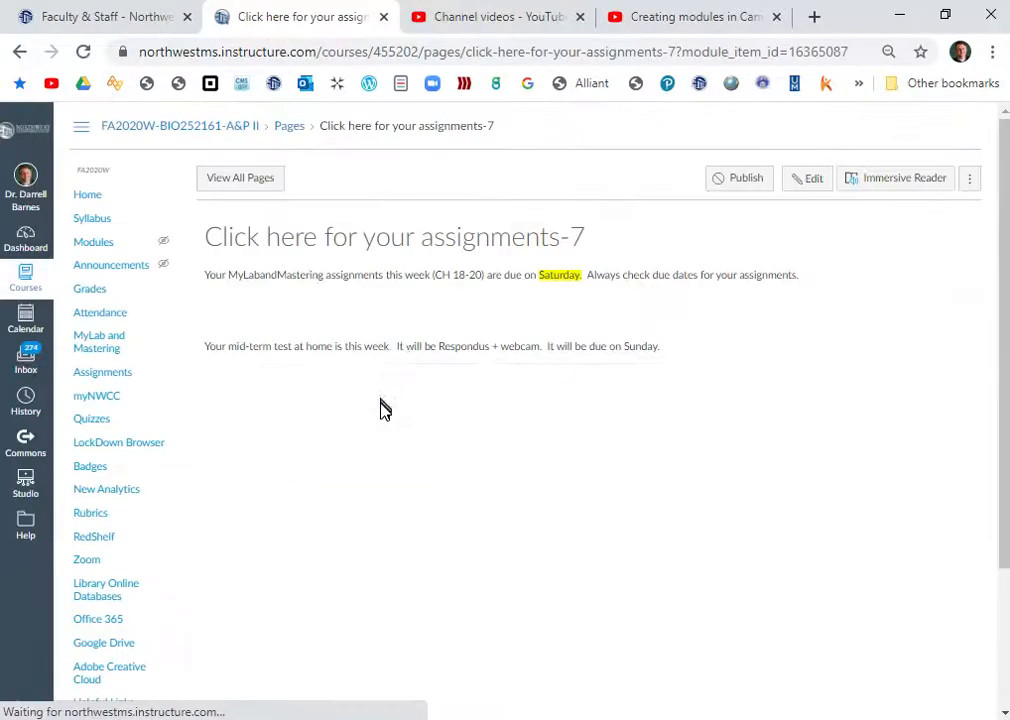